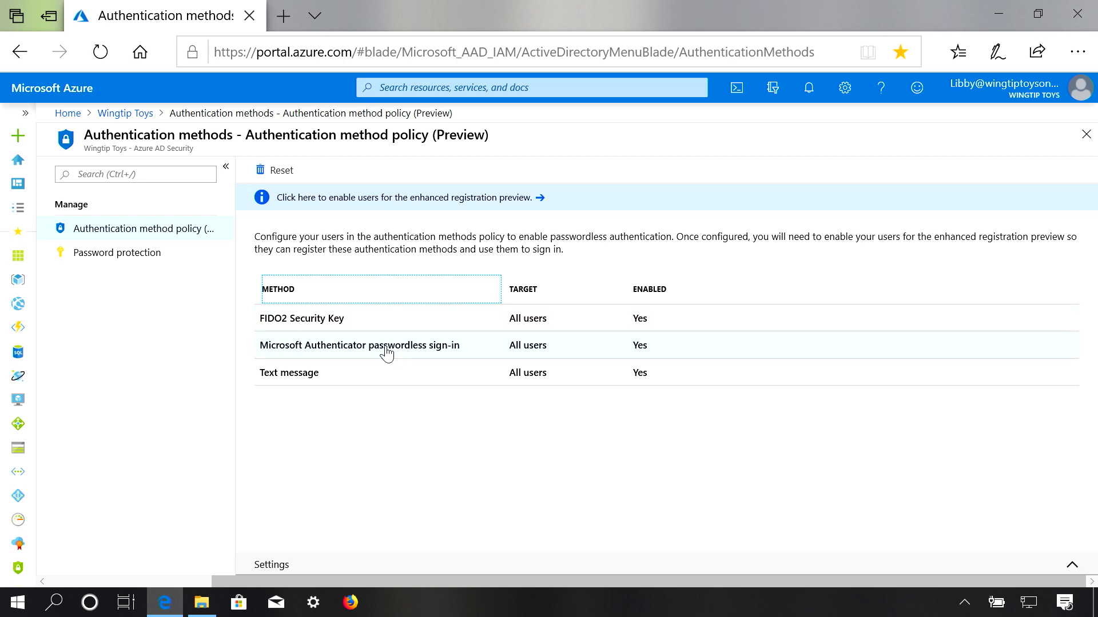
Switch the FIDO2 Security Key method's target from All users to Select users
{"action": "left_click", "coordinate": [387, 332]}
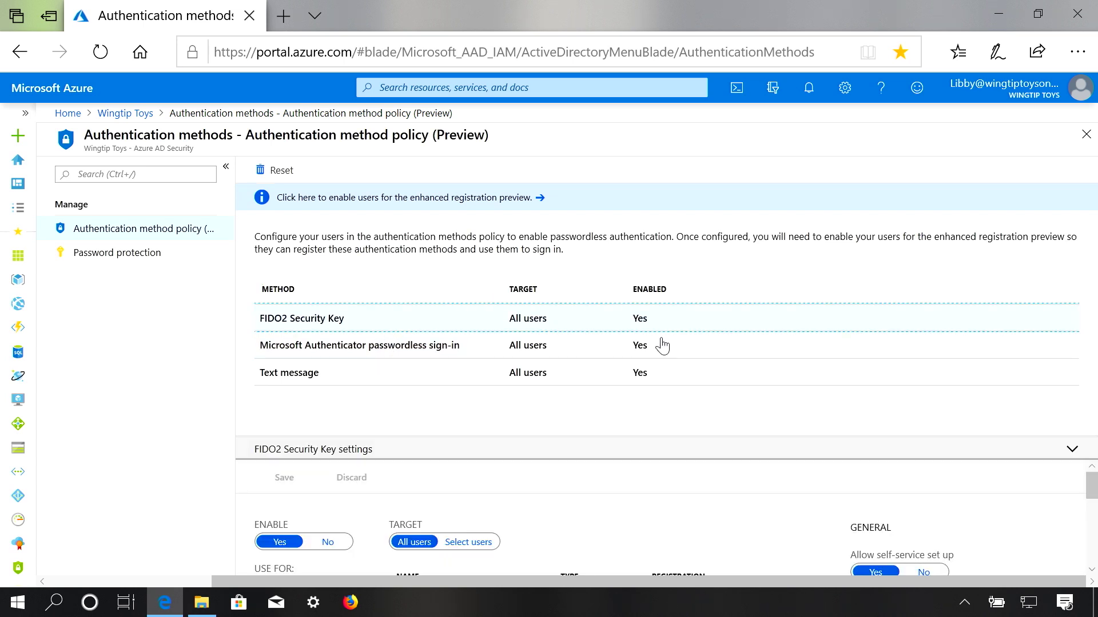
{"action": "double_click", "coordinate": [907, 464]}
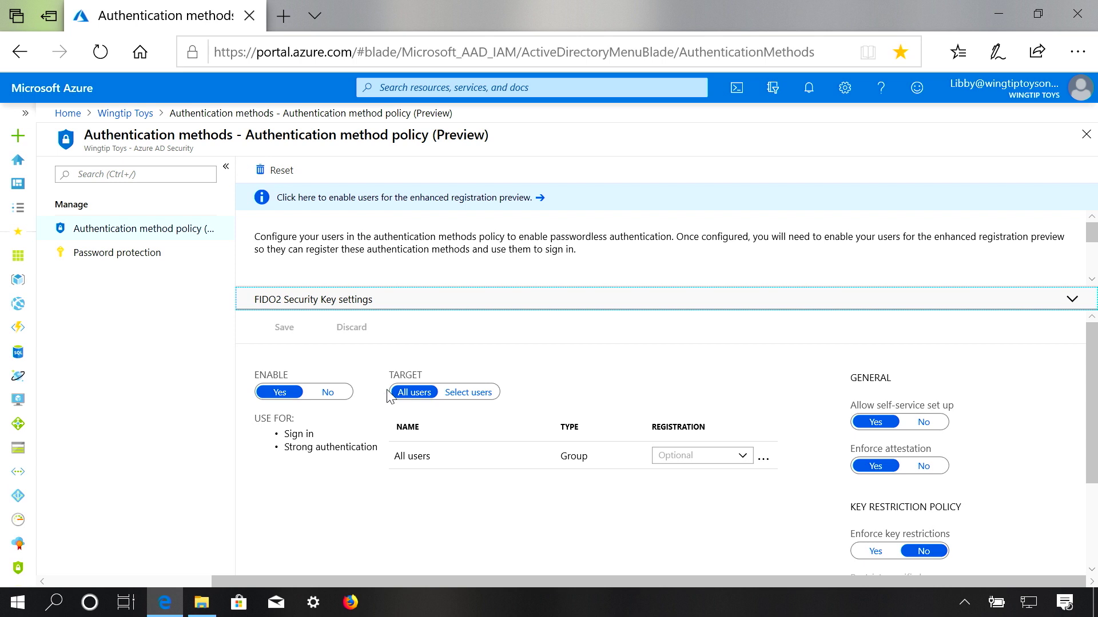
{"action": "left_click", "coordinate": [467, 394]}
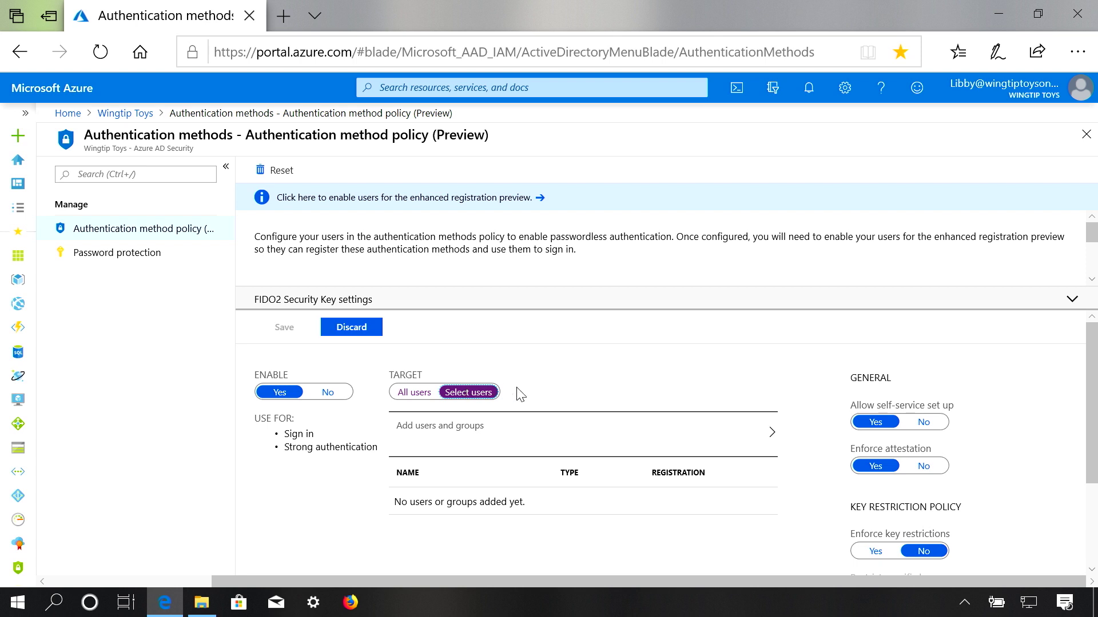
Search for the user, add them to the FIDO2 Security Key policy, and save it with target 1 user
{"action": "left_click", "coordinate": [621, 434]}
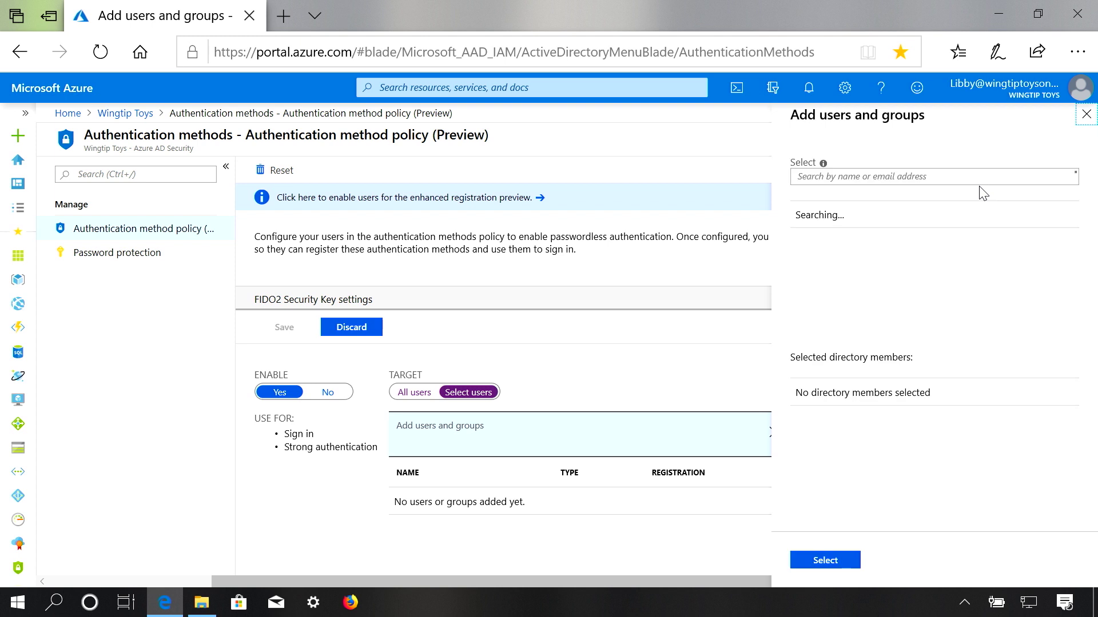
{"action": "type", "text": "libby"}
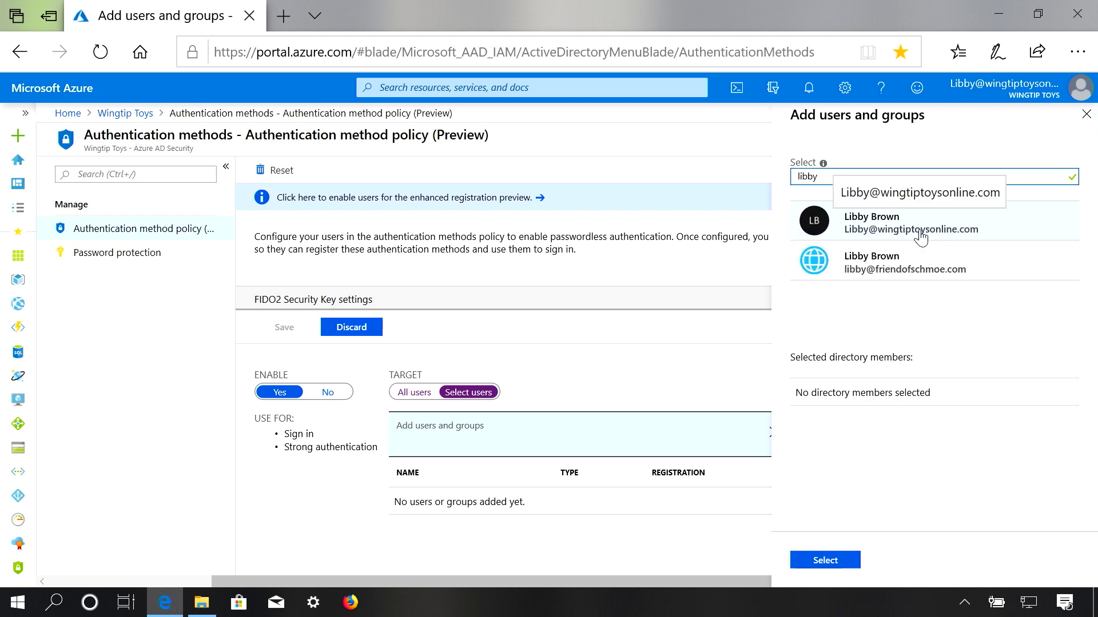
{"action": "left_click", "coordinate": [920, 234]}
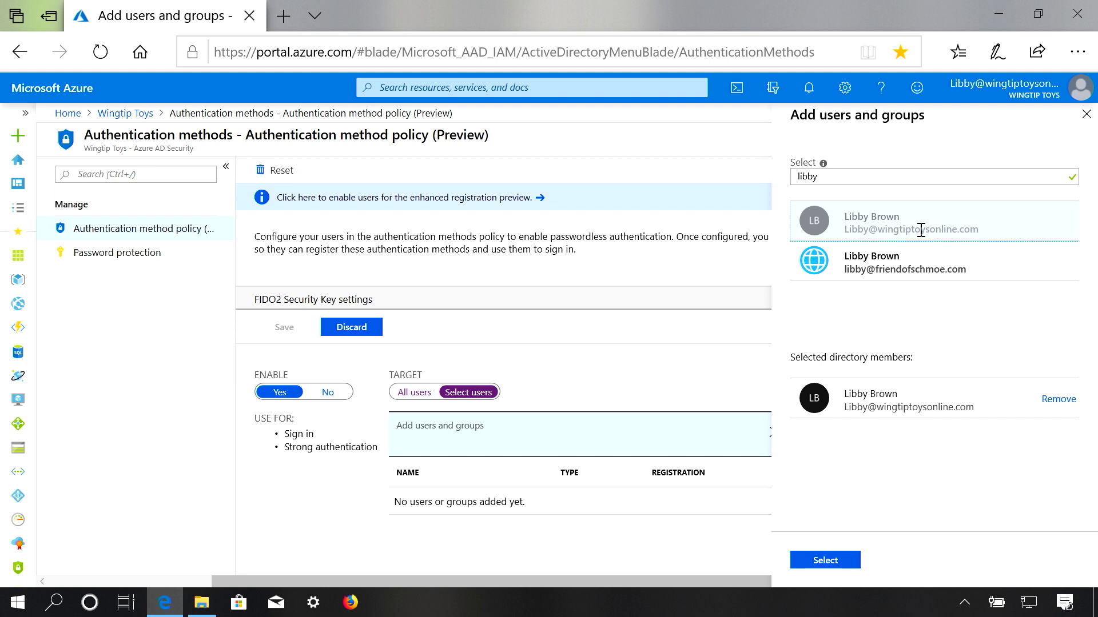
{"action": "left_click", "coordinate": [822, 566]}
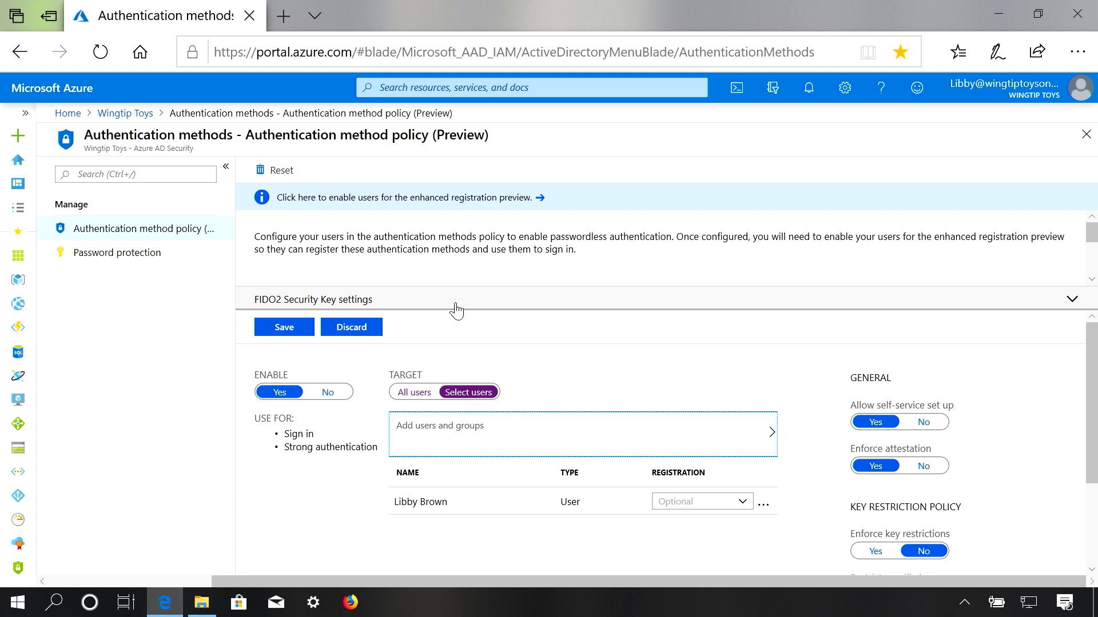
{"action": "left_click", "coordinate": [298, 327]}
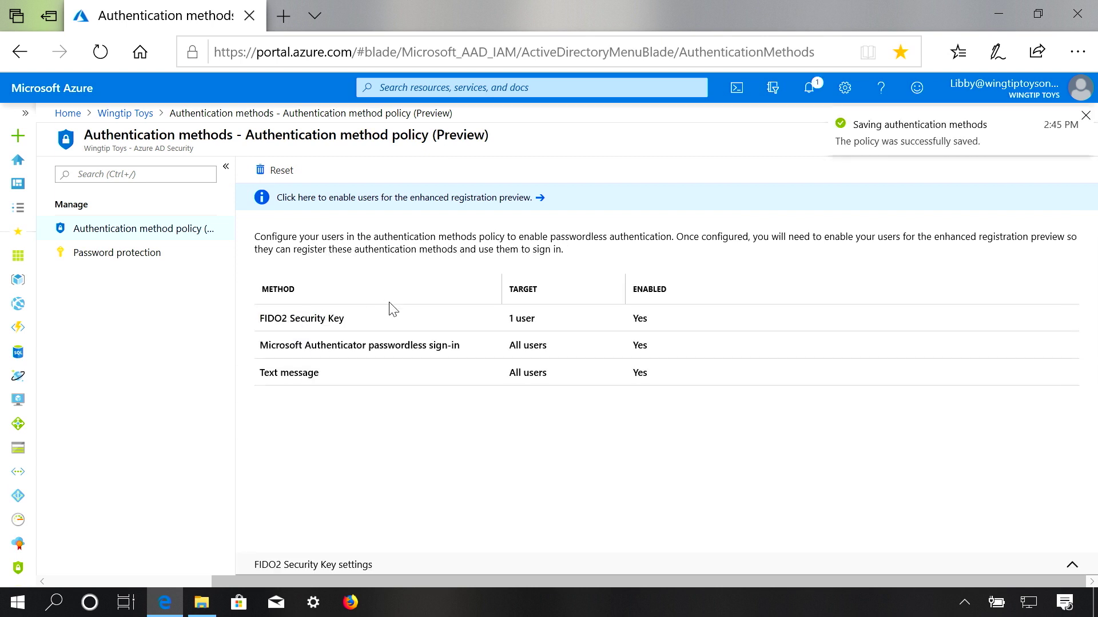
Review the Microsoft Authenticator passwordless sign-in settings, then collapse the panel to show the methods table
{"action": "left_click", "coordinate": [418, 349]}
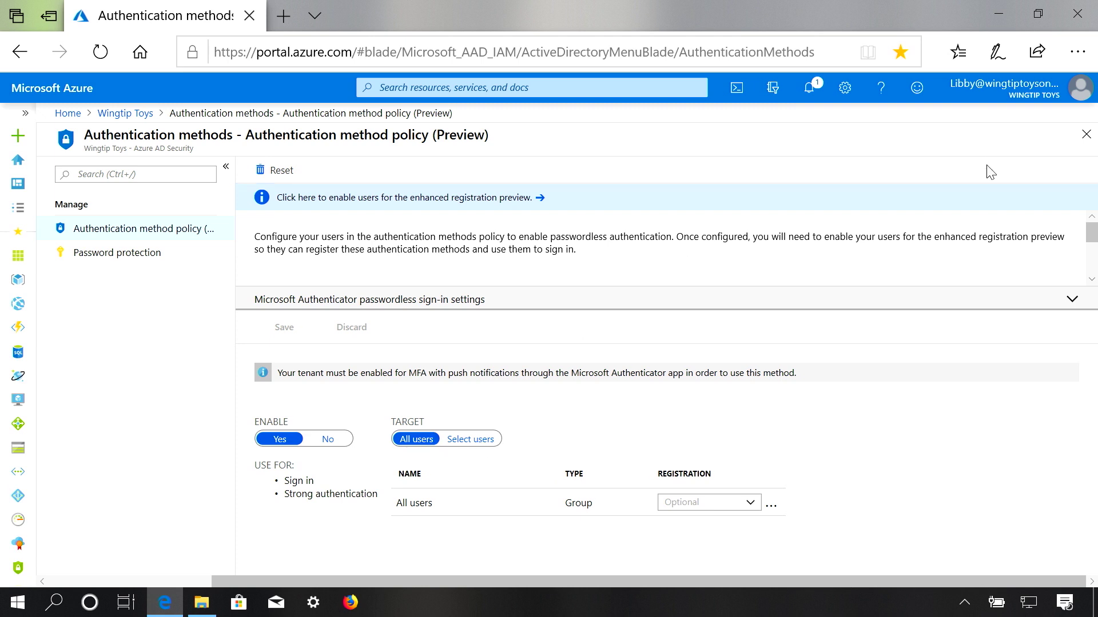
{"action": "left_click", "coordinate": [1073, 303]}
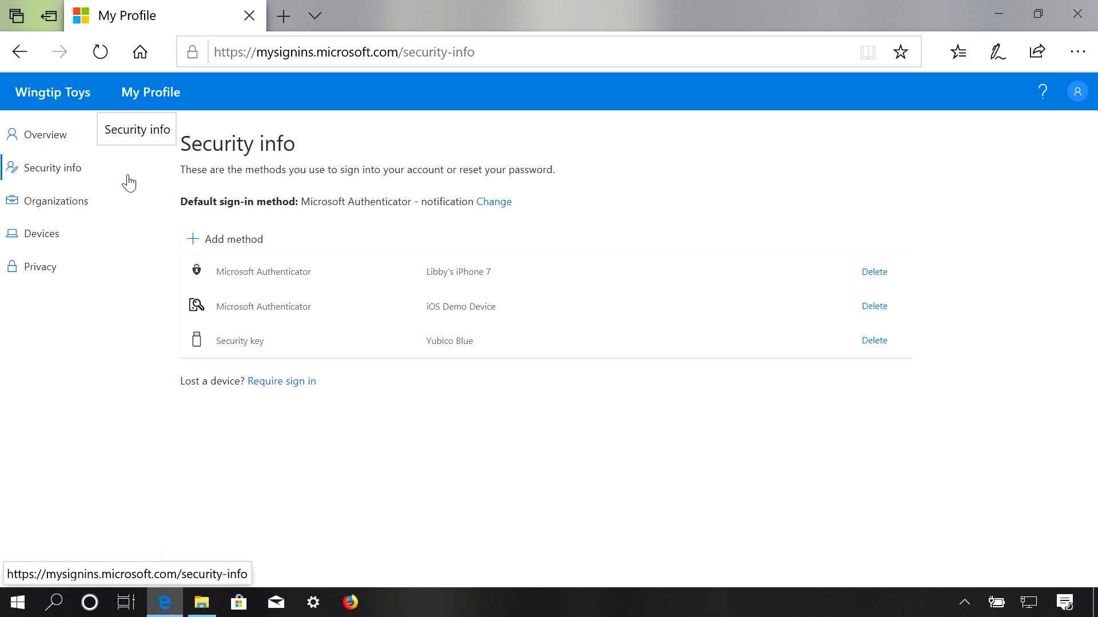
Add a new Security key sign-in method of the NFC device type in Security info
{"action": "left_click", "coordinate": [240, 247]}
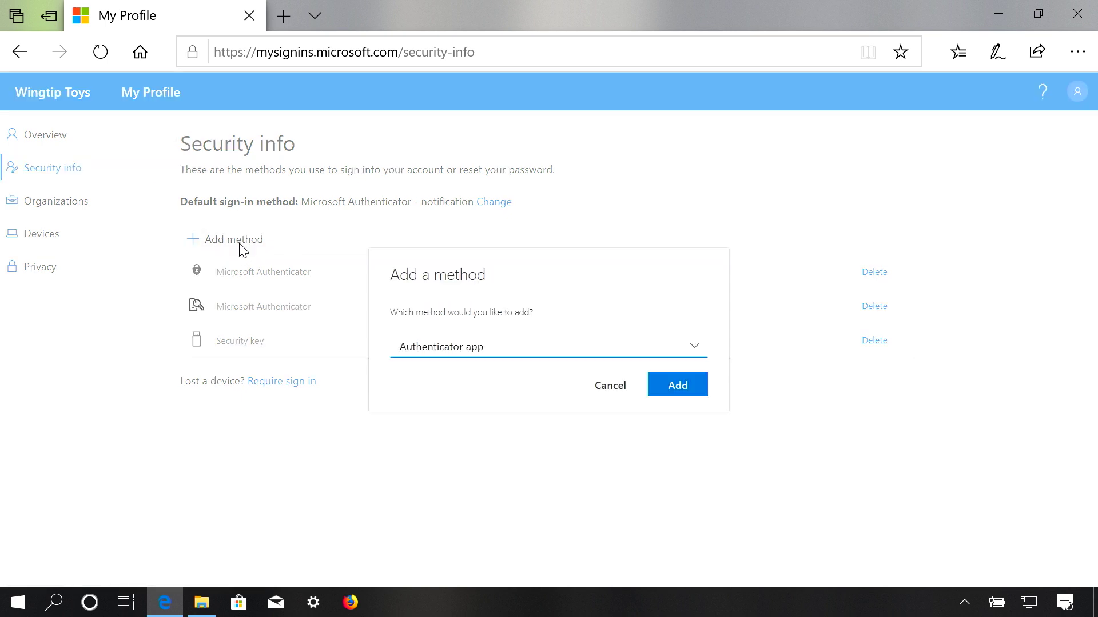
{"action": "left_click", "coordinate": [565, 351]}
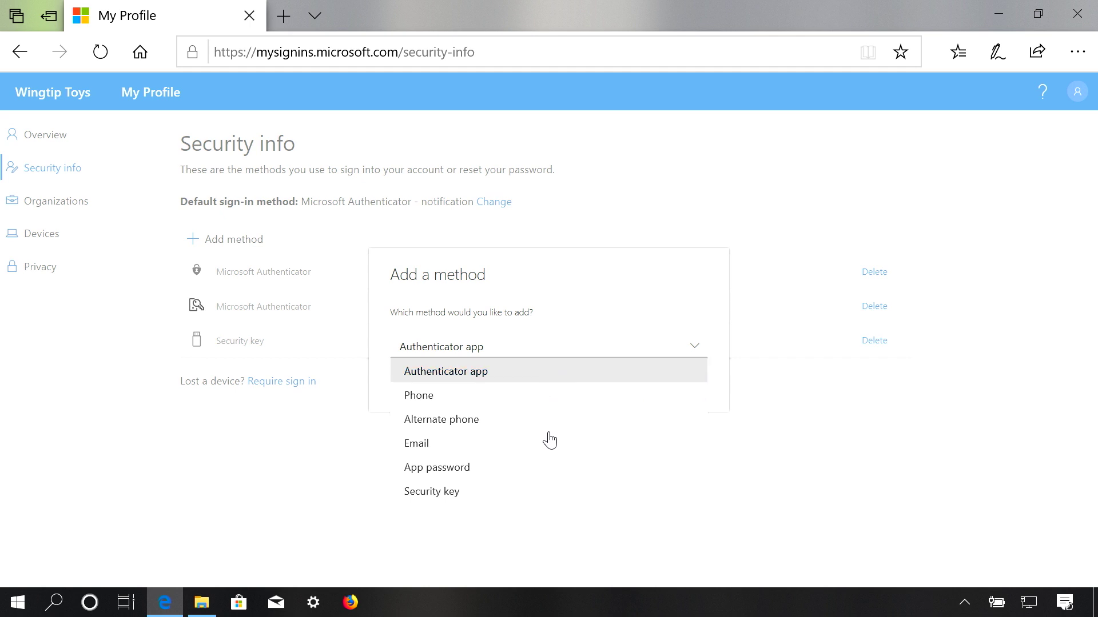
{"action": "left_click", "coordinate": [478, 498]}
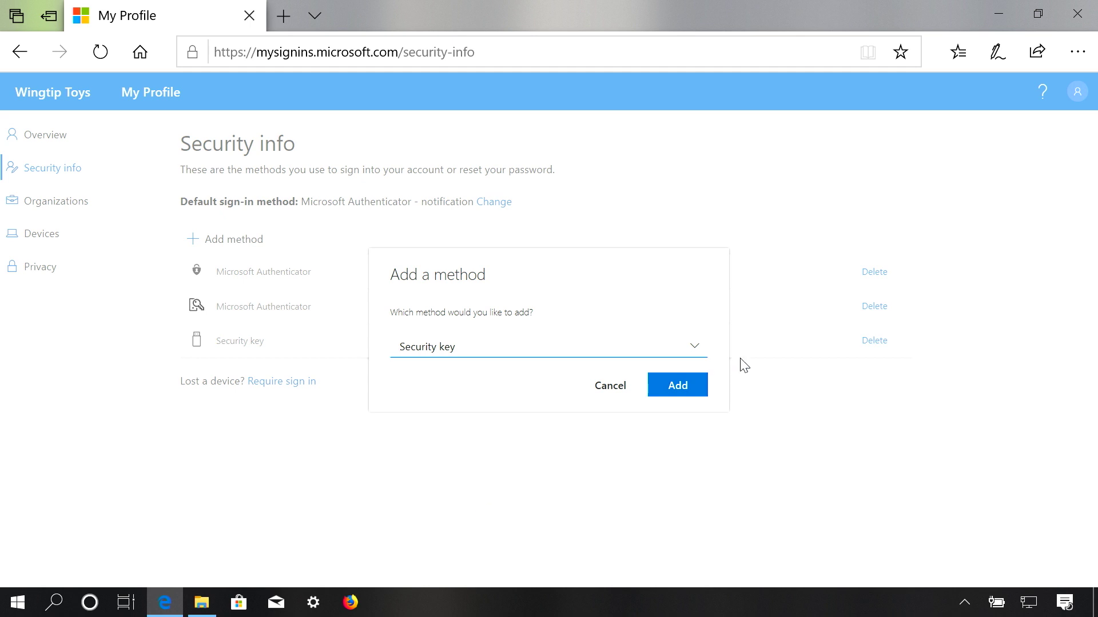
{"action": "left_click", "coordinate": [697, 385]}
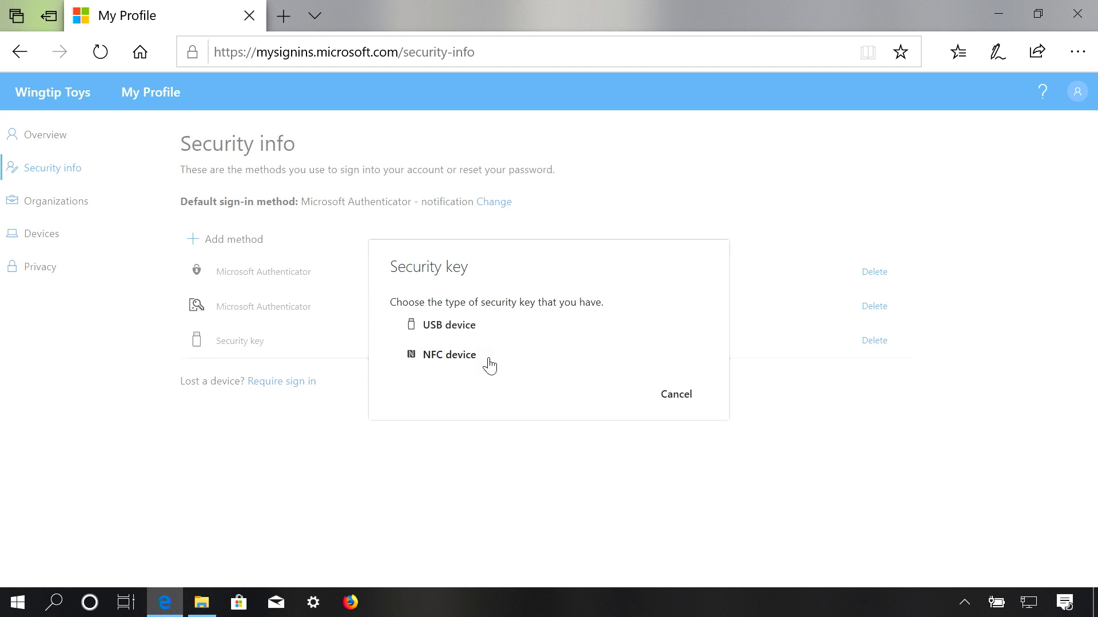
{"action": "left_click", "coordinate": [448, 362]}
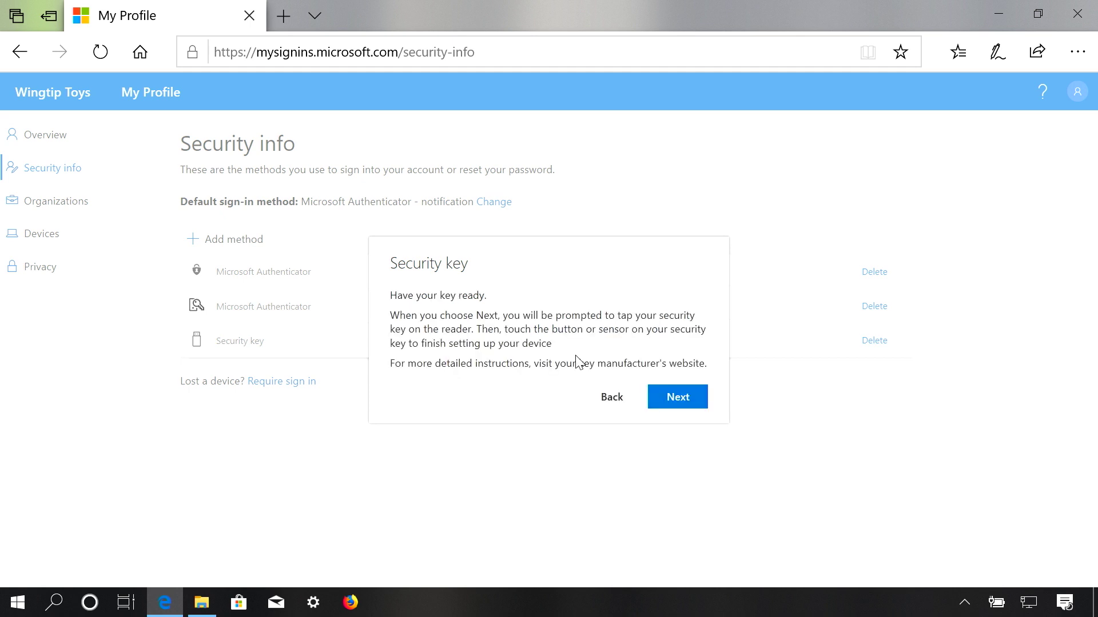
{"action": "left_click", "coordinate": [678, 400]}
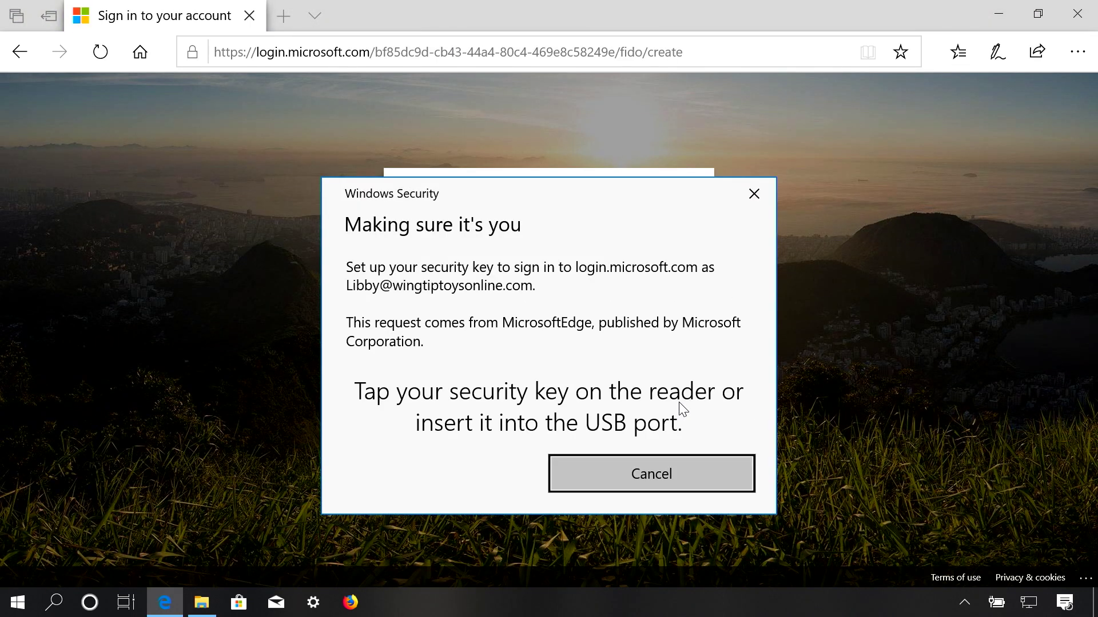
Enter the key PIN, name the new security key 'Yubico Black', and finish registration
{"action": "type", "text": "123456"}
{"action": "key", "text": "Return"}
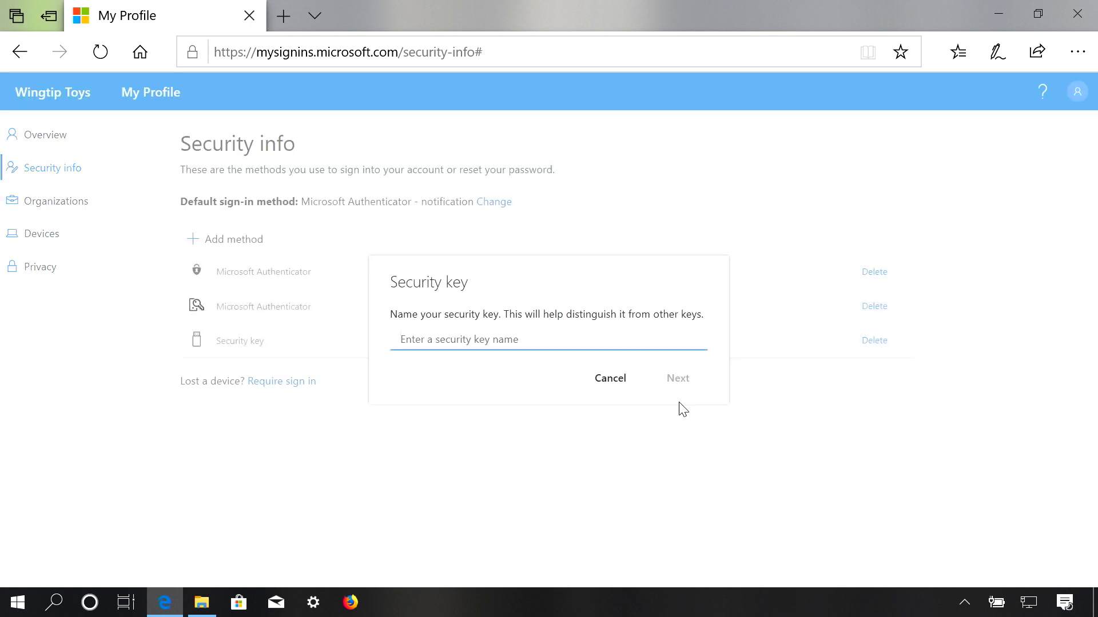
{"action": "type", "text": "Yubico Blue"}
{"action": "key", "text": "BackSpace"}
{"action": "key", "text": "BackSpace"}
{"action": "key", "text": "BackSpace"}
{"action": "type", "text": "lack"}
{"action": "left_click", "coordinate": [670, 386]}
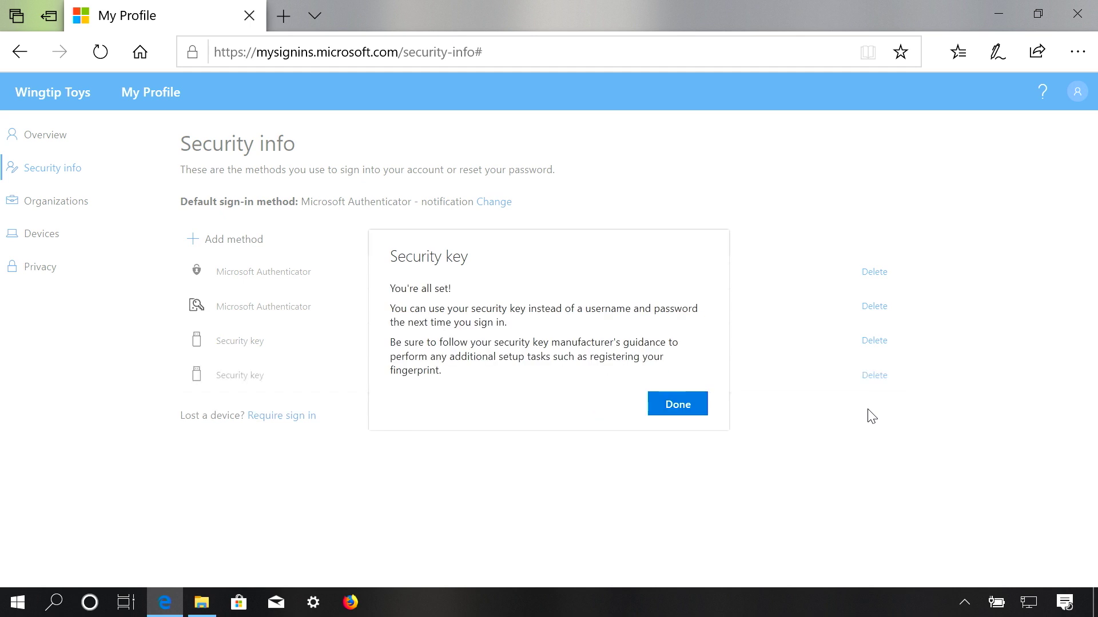
{"action": "left_click", "coordinate": [689, 410]}
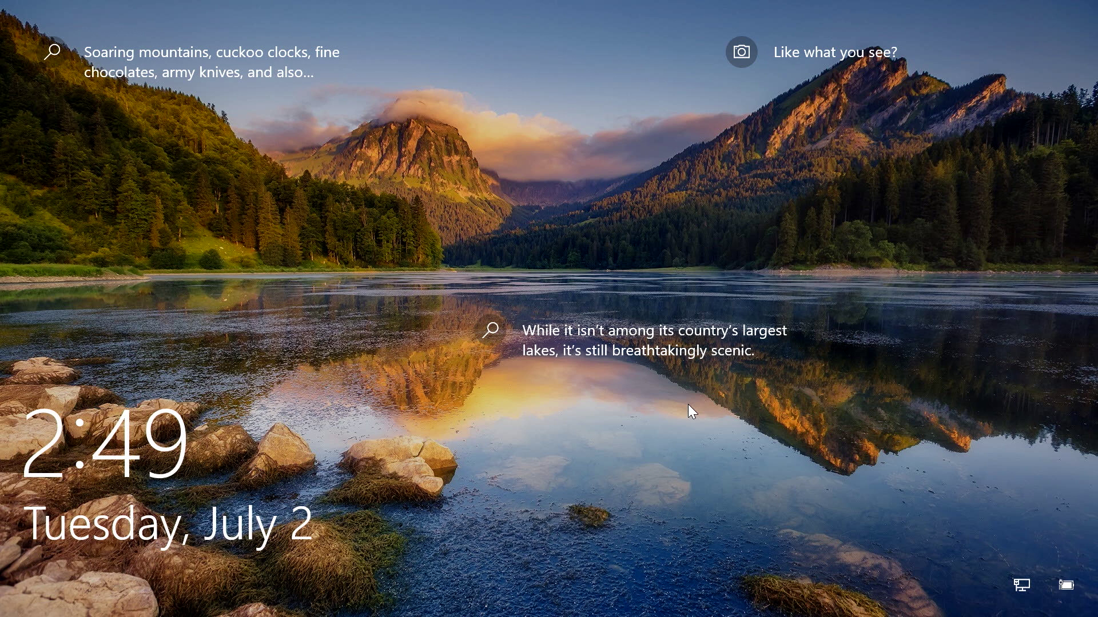
Unlock Windows by choosing the security key sign-in option and entering the key PIN
{"action": "left_click", "coordinate": [688, 404]}
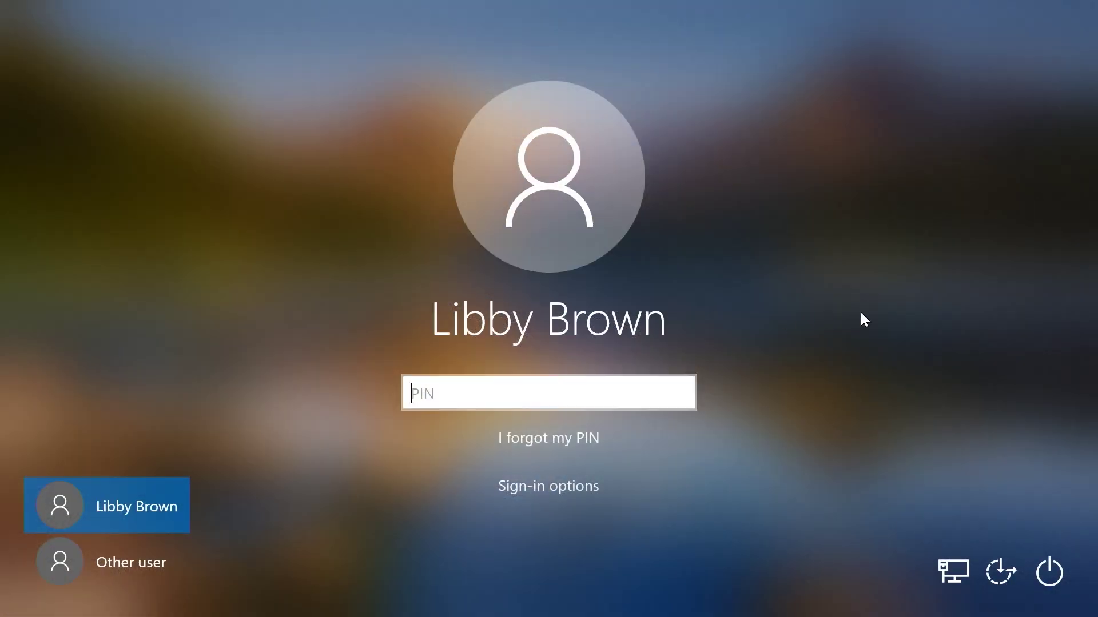
{"action": "left_click", "coordinate": [563, 494]}
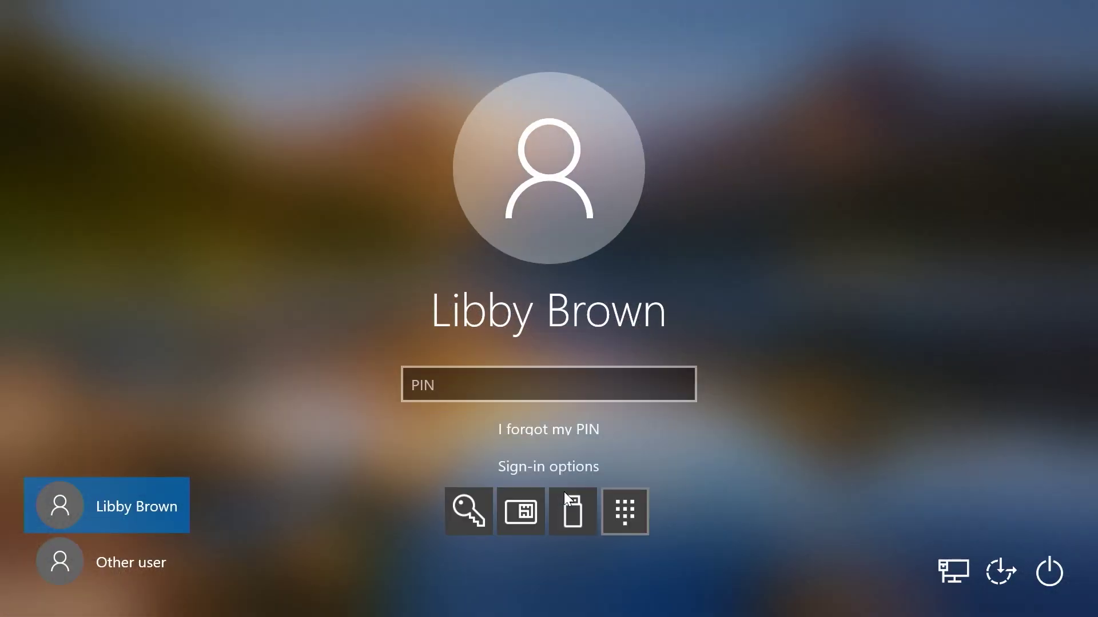
{"action": "left_click", "coordinate": [569, 523]}
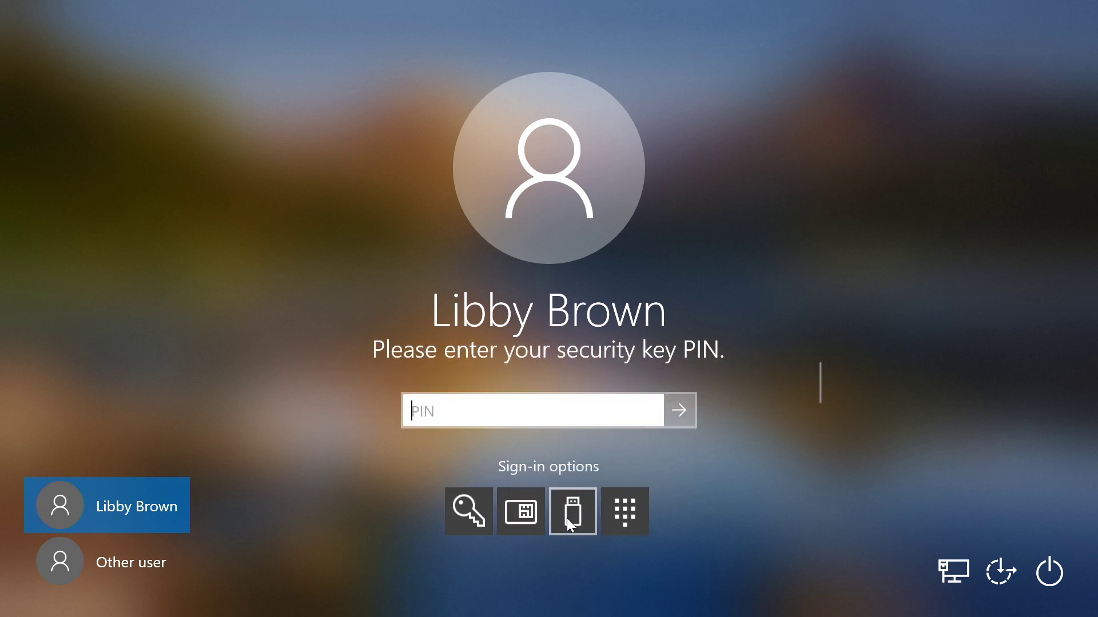
{"action": "type", "text": "123456"}
{"action": "key", "text": "Return"}
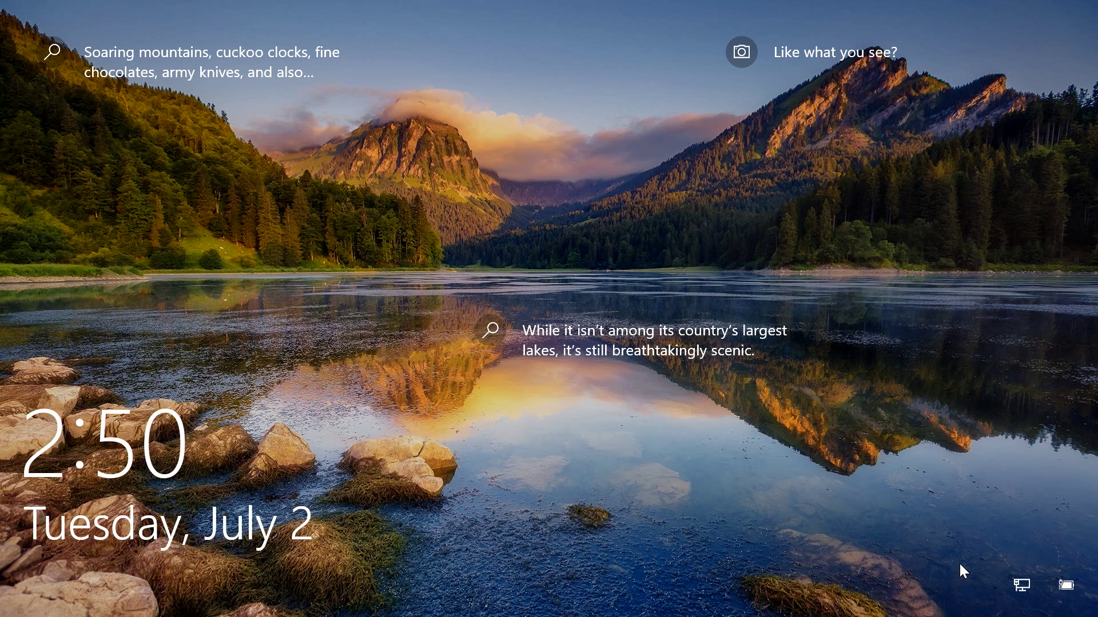
Sign in to Windows as Other user with the security key and its PIN
{"action": "left_click", "coordinate": [960, 565]}
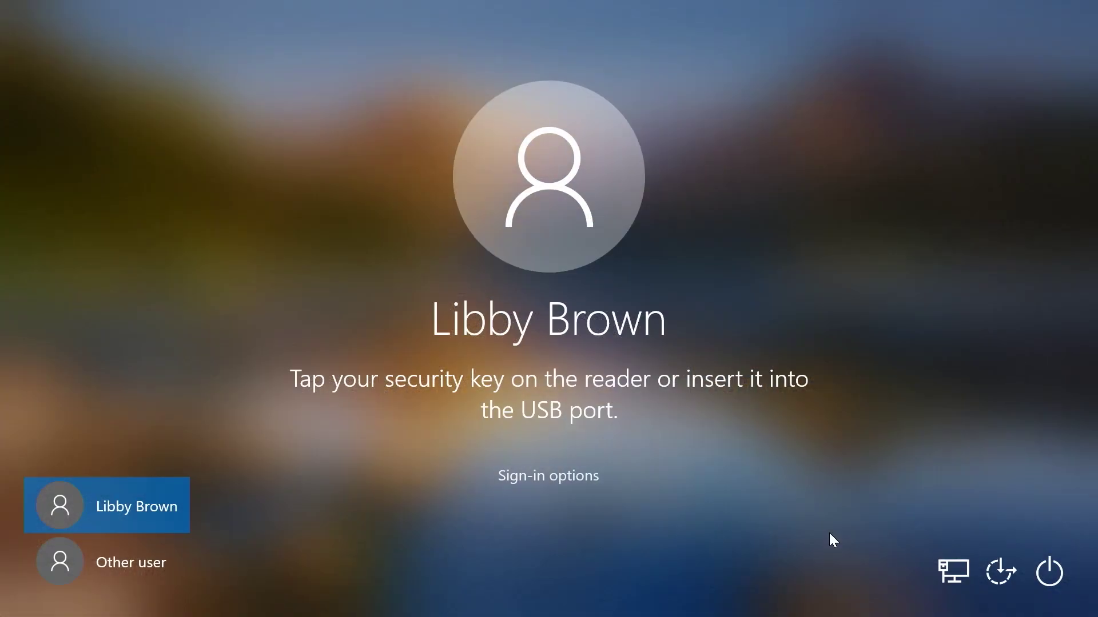
{"action": "left_click", "coordinate": [118, 569]}
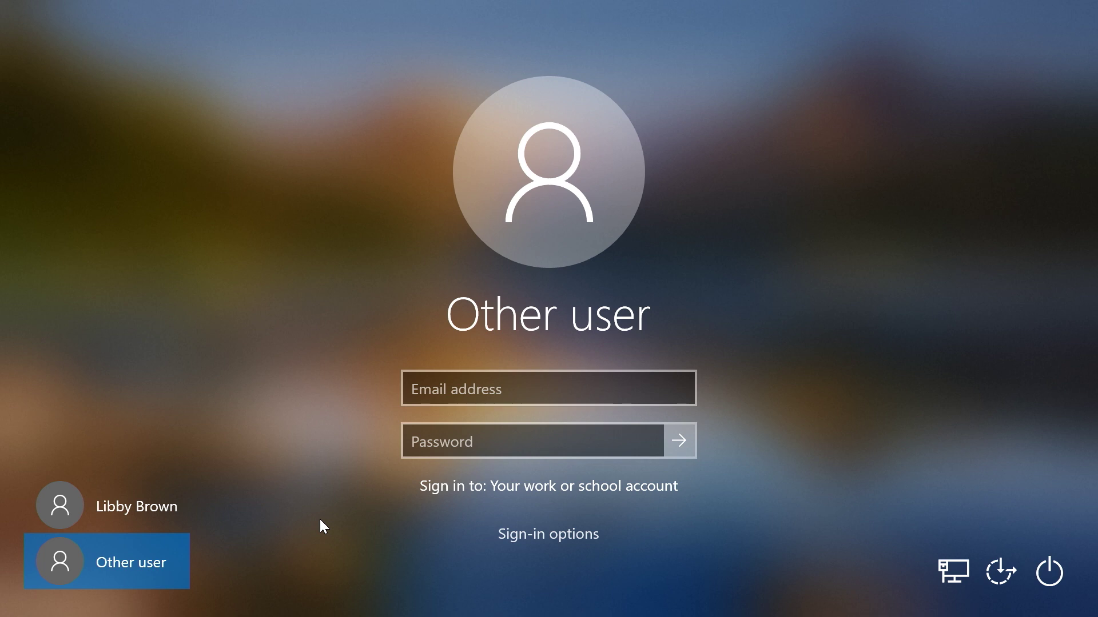
{"action": "type", "text": "123456"}
{"action": "key", "text": "Return"}
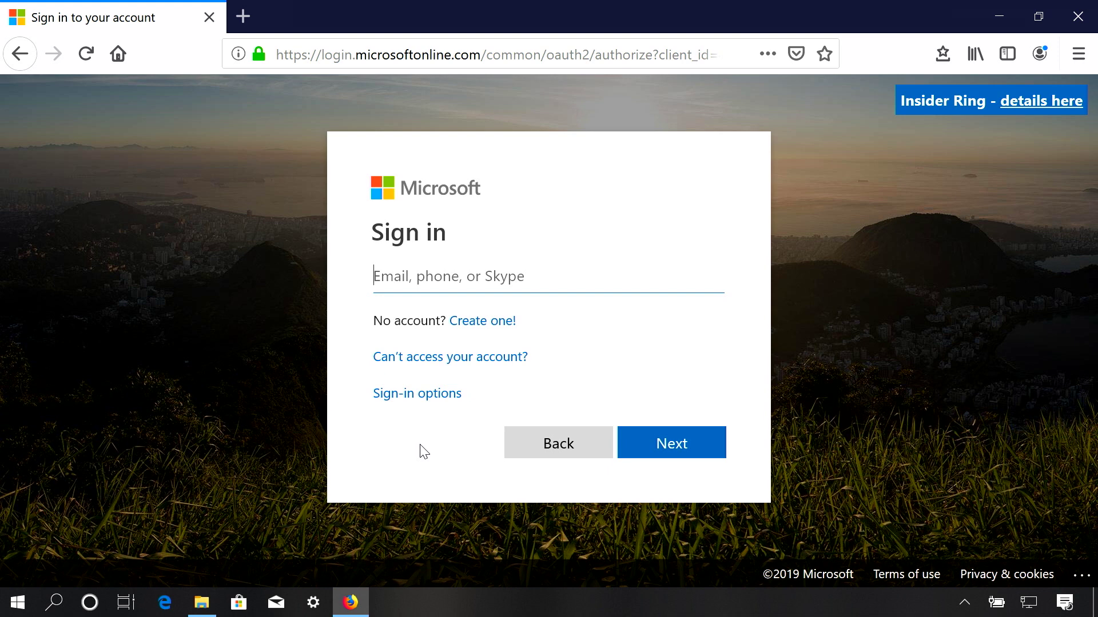
Sign in on the Microsoft web page with Windows Hello or a security key, entering the key PIN
{"action": "left_click", "coordinate": [408, 397]}
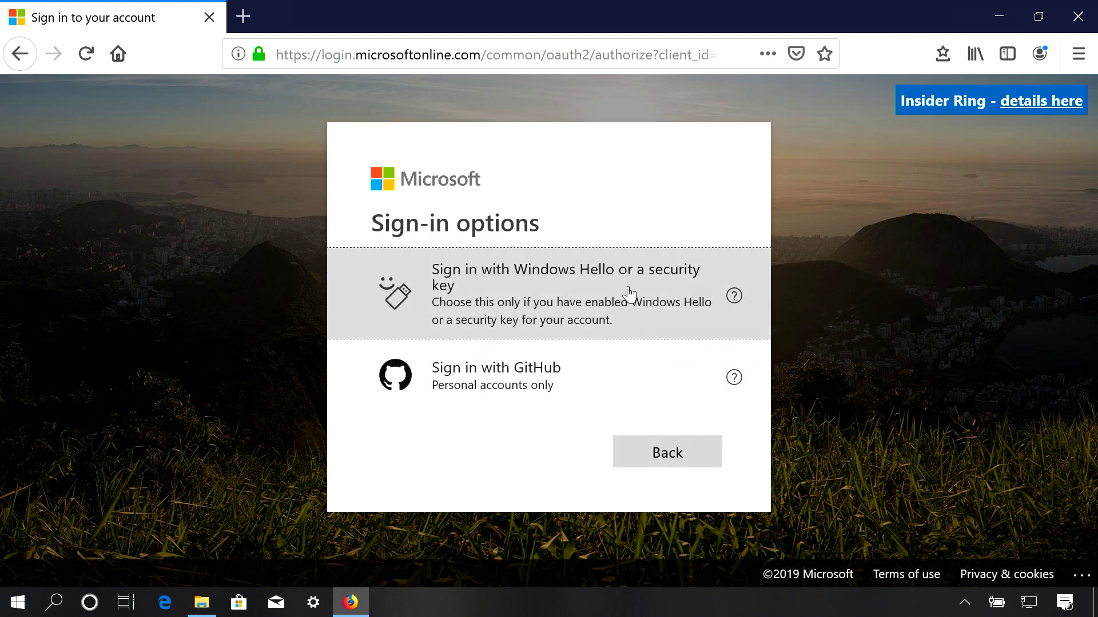
{"action": "left_click", "coordinate": [629, 294]}
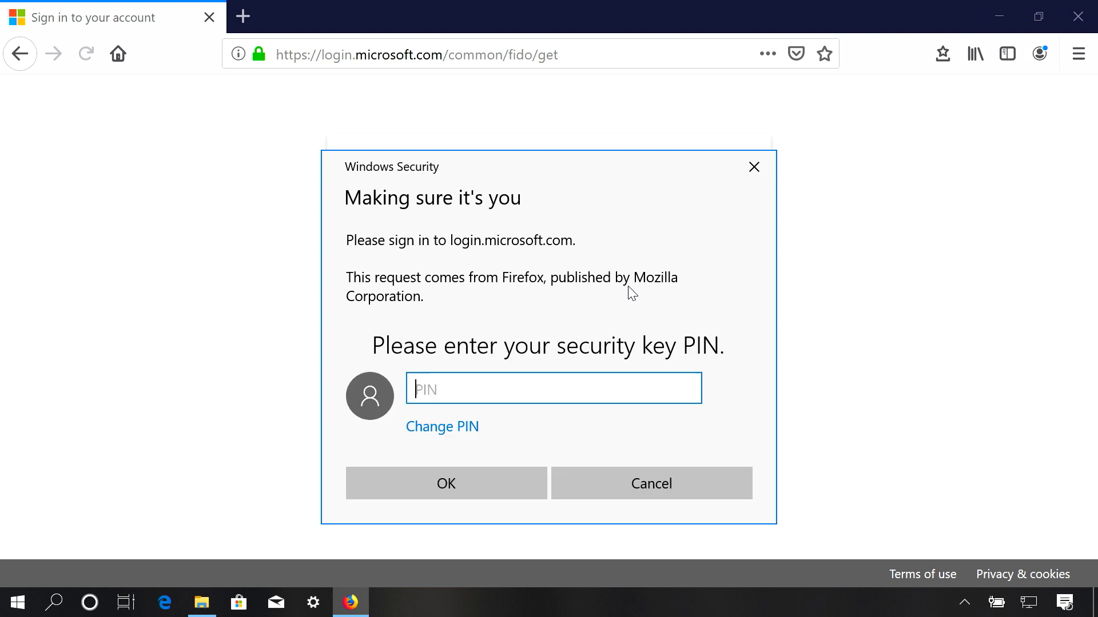
{"action": "type", "text": "123456"}
{"action": "key", "text": "Return"}
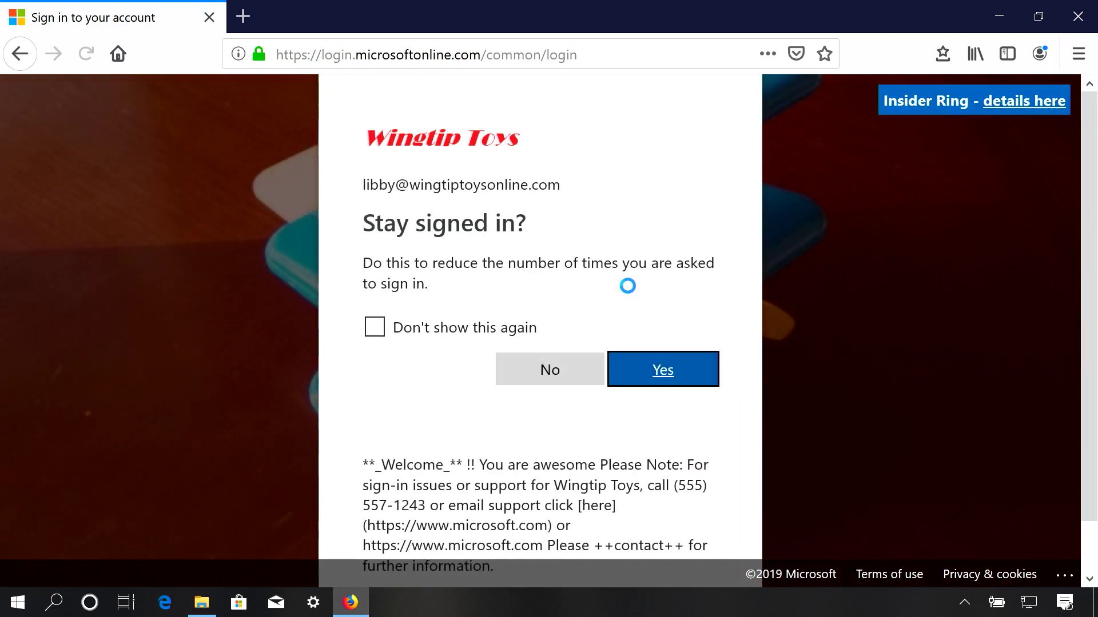
Answer Yes to the Stay signed in? prompt
{"action": "left_click", "coordinate": [688, 374]}
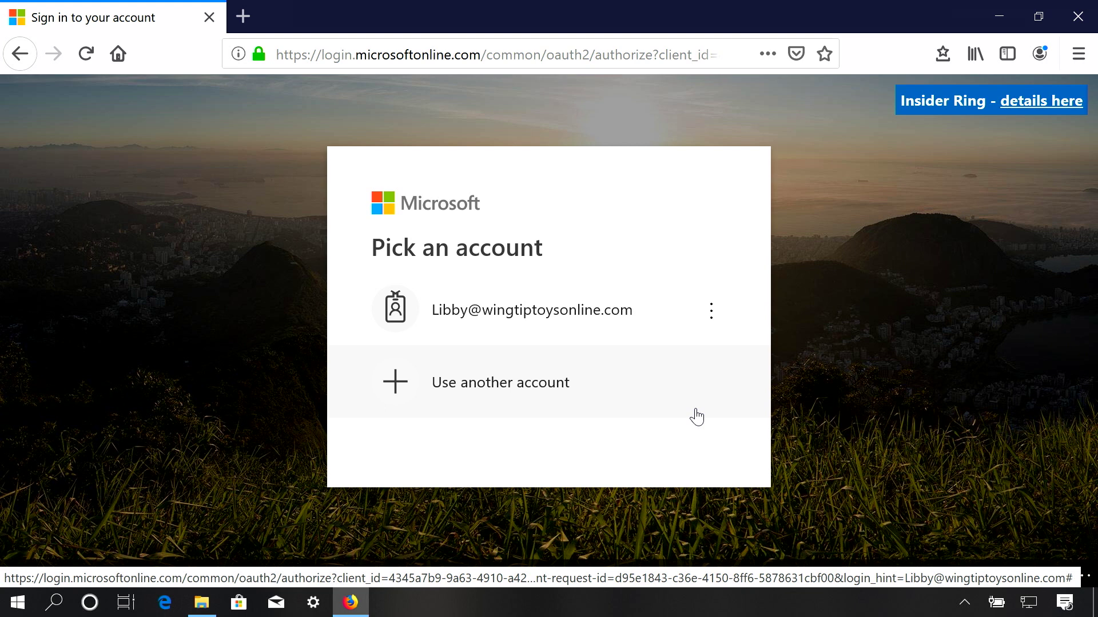
Continue with the saved Wingtip Toys work account and accept staying signed in
{"action": "left_click", "coordinate": [555, 305]}
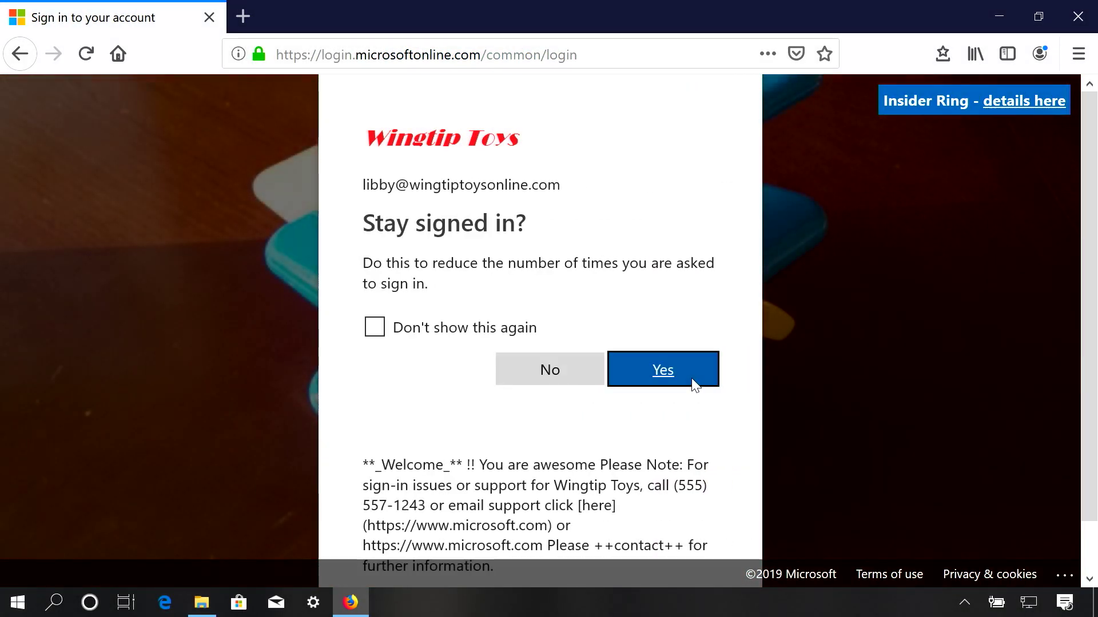
{"action": "left_click", "coordinate": [693, 379]}
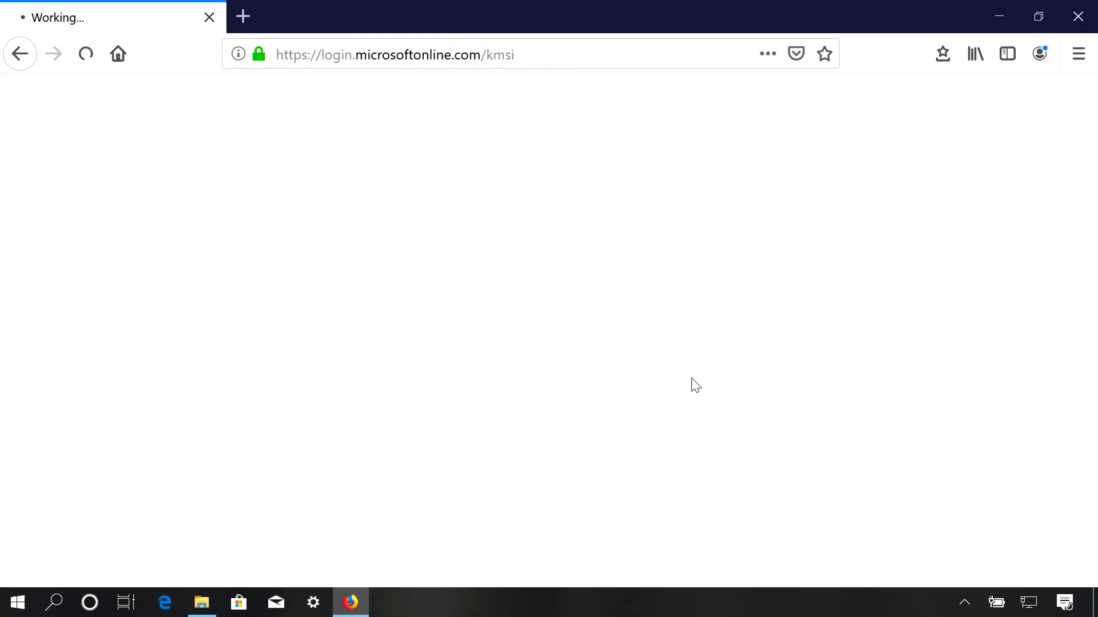